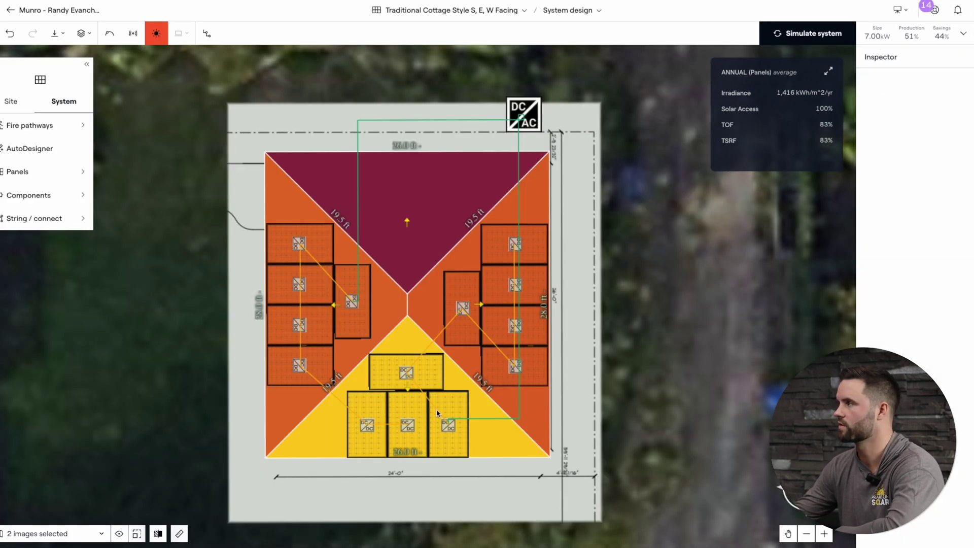
# - Show the cottage design's results, 7,597 kWh and 51% offset, with its system-loss breakdown expanded
pyautogui.click(963, 34)
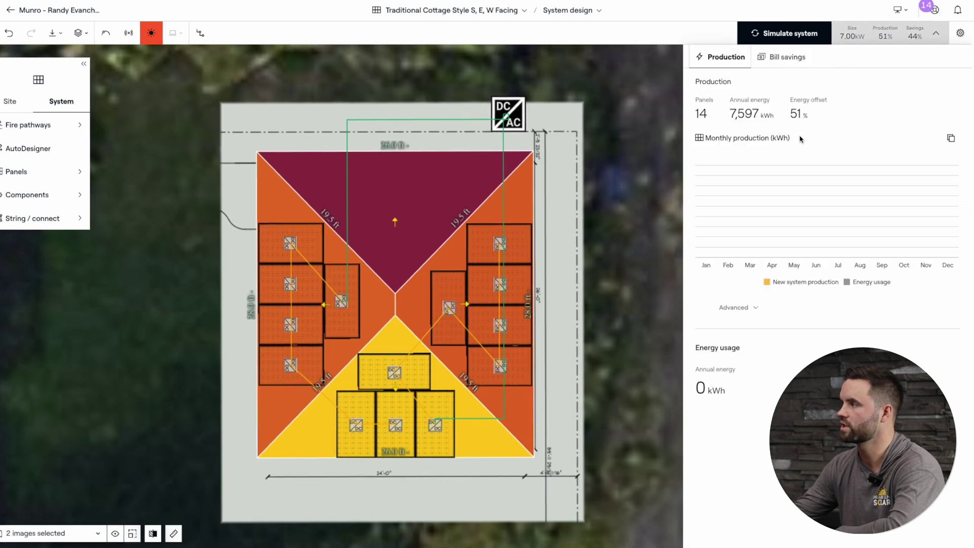
pyautogui.click(755, 308)
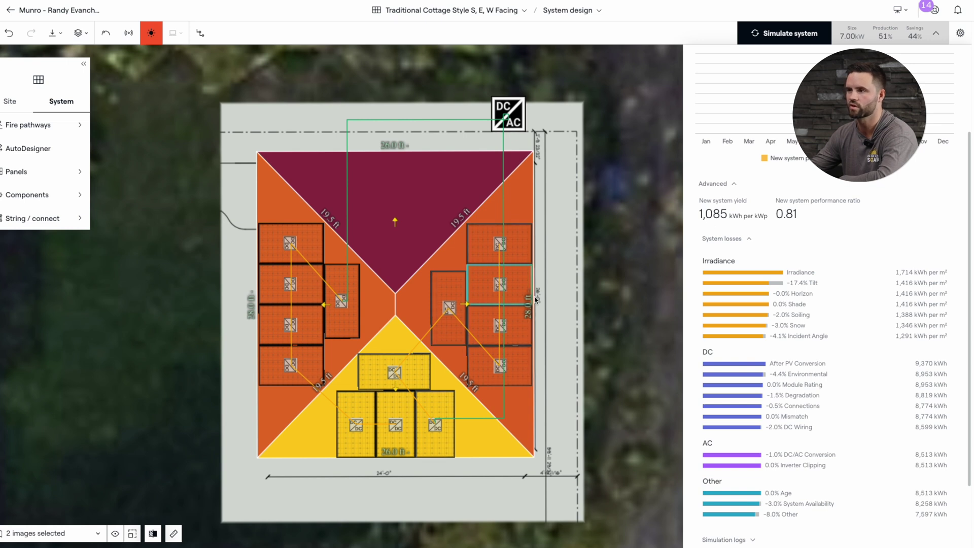
pyautogui.click(521, 345)
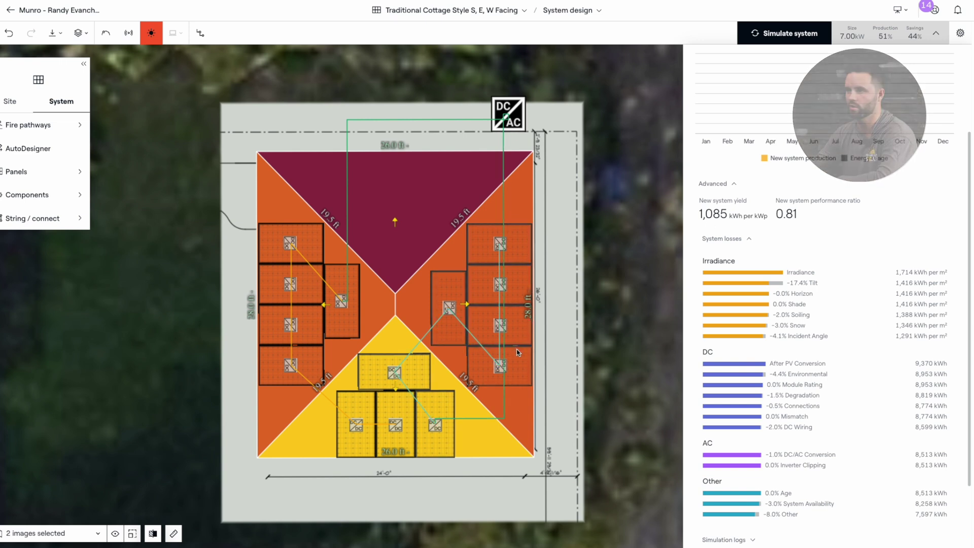
pyautogui.scroll(3, 737, 295)
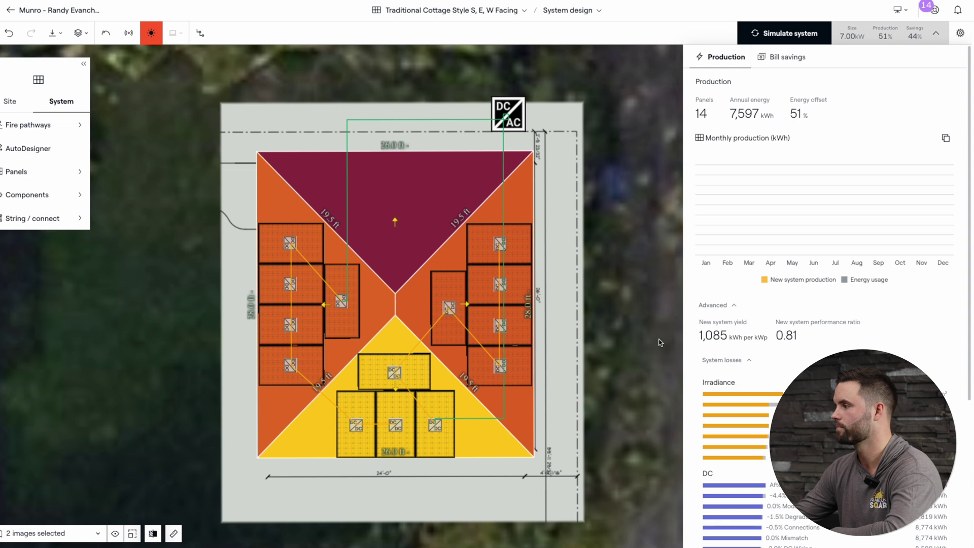
pyautogui.scroll(-5, 720, 364)
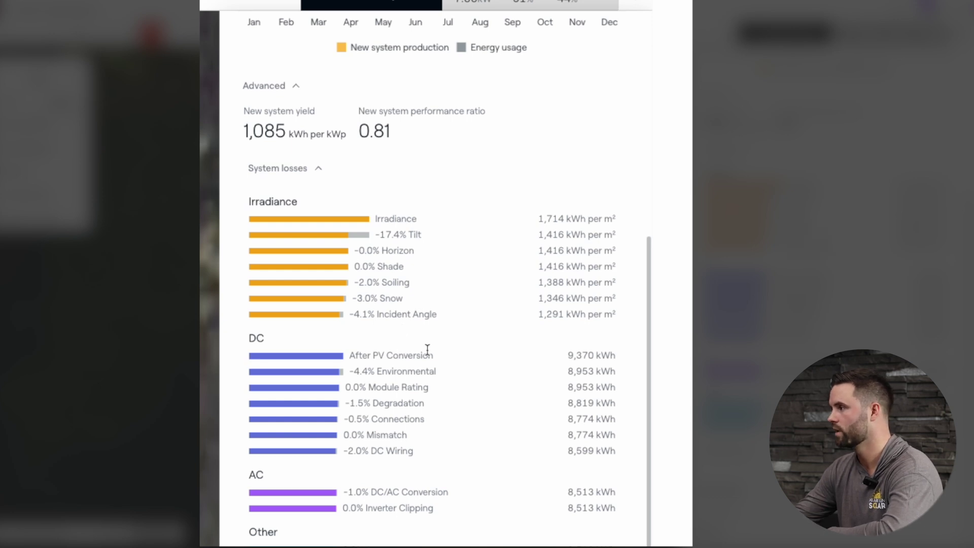
# - Scroll through the cottage design's remaining system-loss entries
pyautogui.scroll(-2, 405, 345)
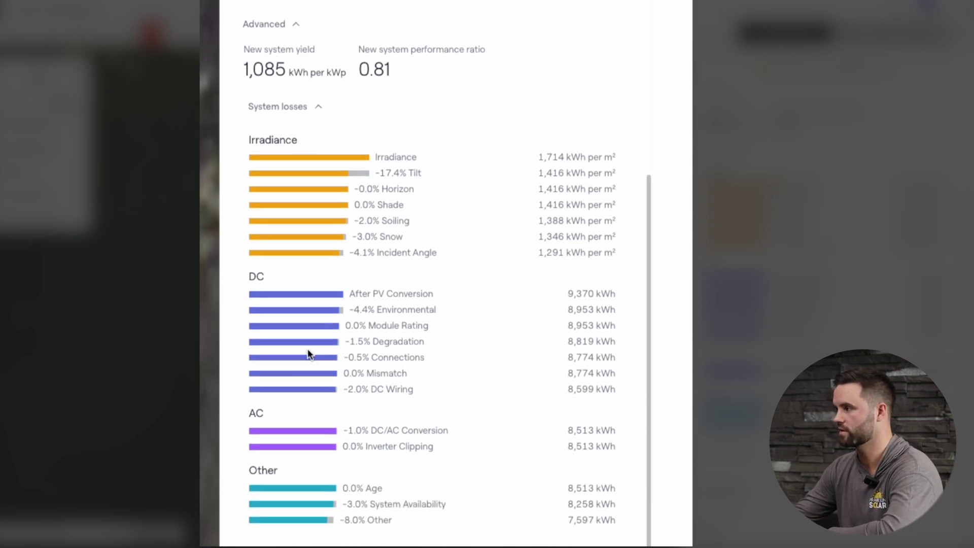
pyautogui.scroll(-3, 308, 354)
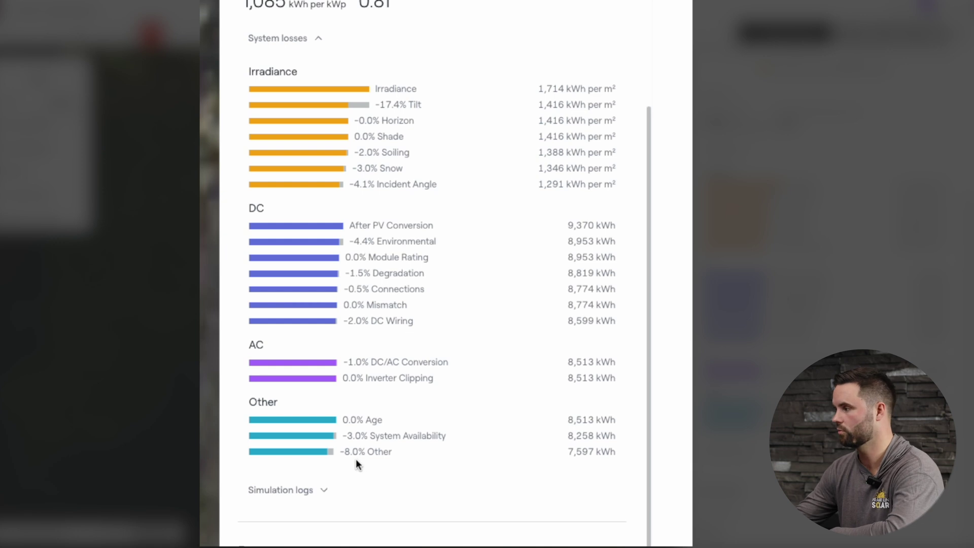
pyautogui.scroll(4, 357, 457)
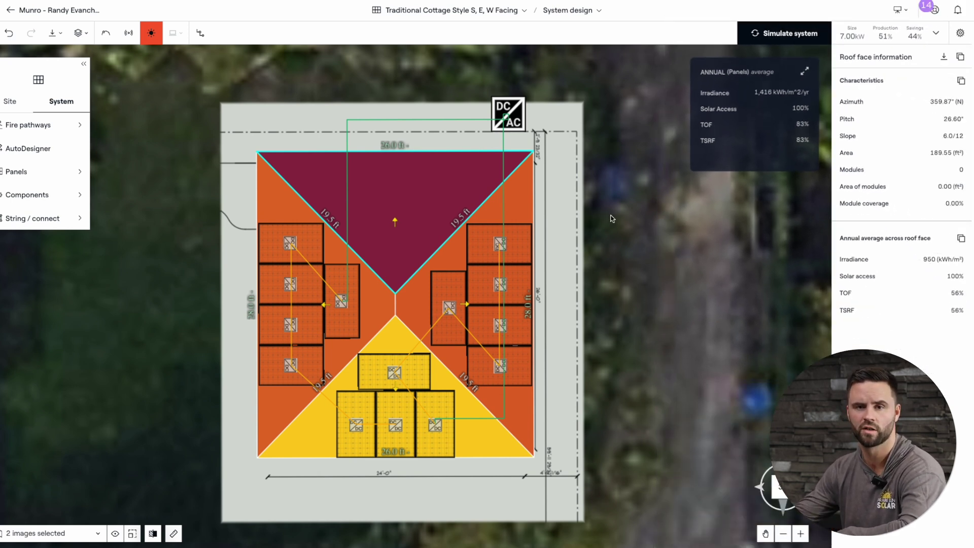
# - Load the Gable N/S design and show its production summary: 14 panels, 8,963 kWh, 60% offset
pyautogui.click(507, 11)
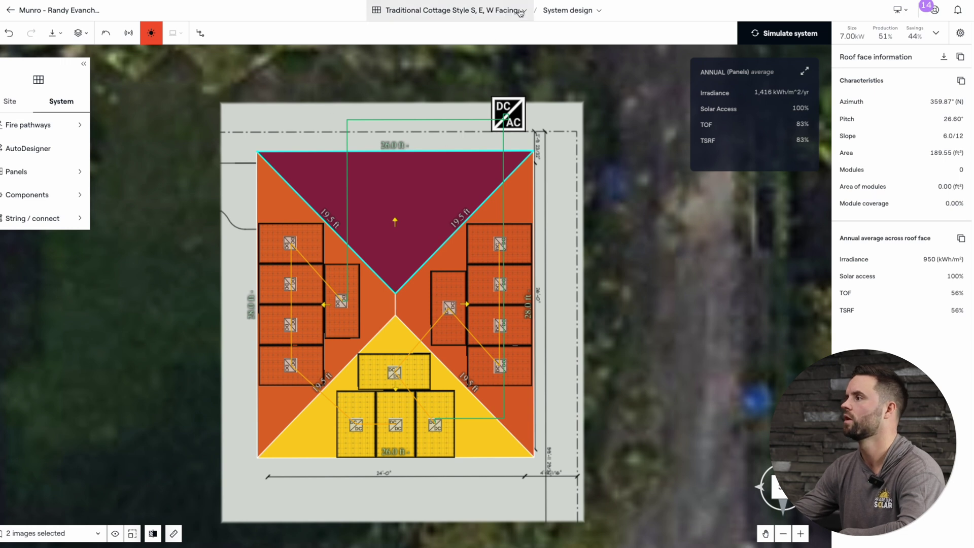
pyautogui.click(450, 69)
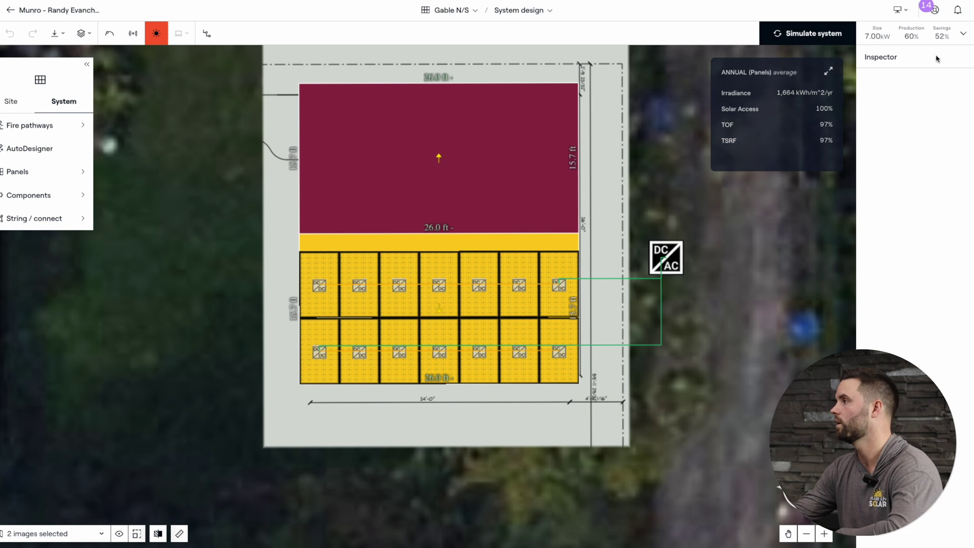
pyautogui.click(965, 36)
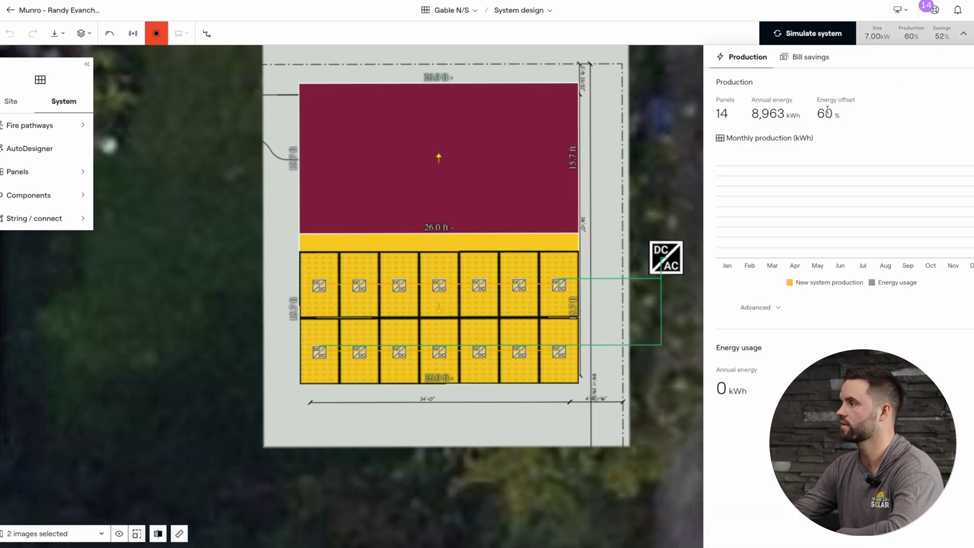
# - Expand and review the Gable N/S yield and loss breakdown, showing 1,280 kWh/kWp
pyautogui.click(755, 308)
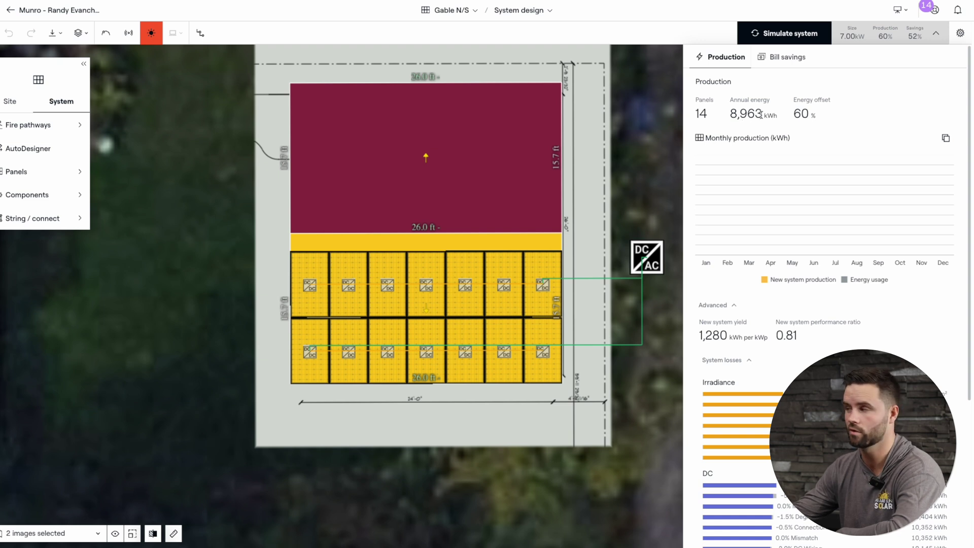
pyautogui.scroll(-2, 765, 302)
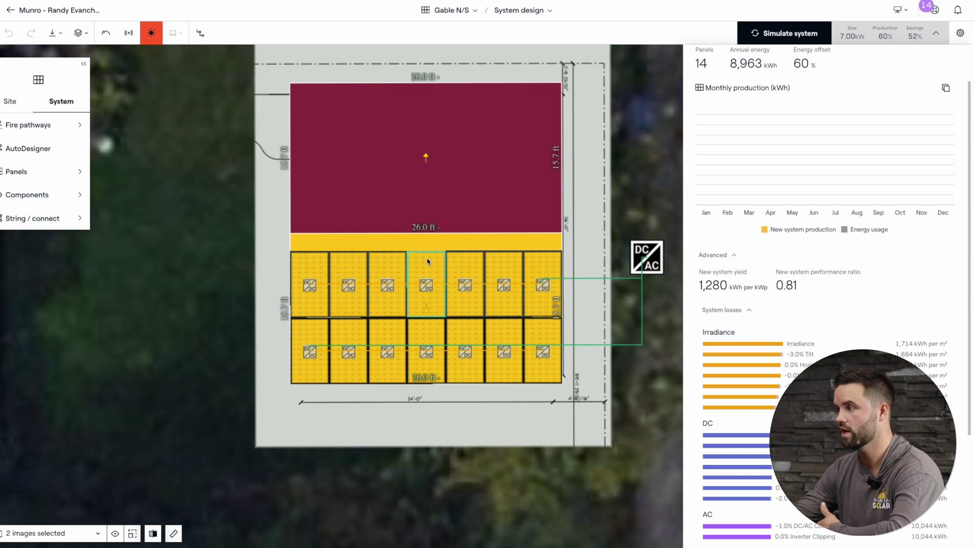
pyautogui.scroll(-2, 790, 289)
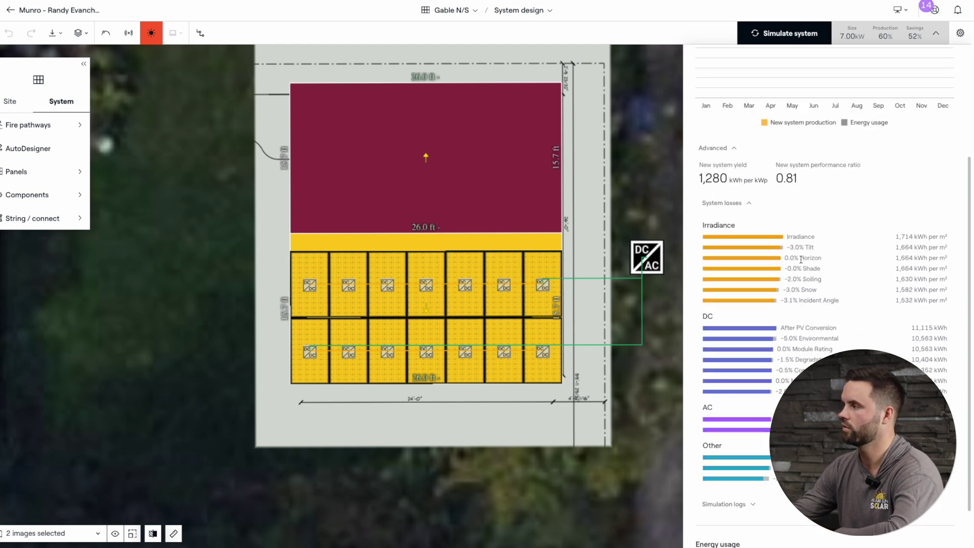
pyautogui.scroll(2, 771, 203)
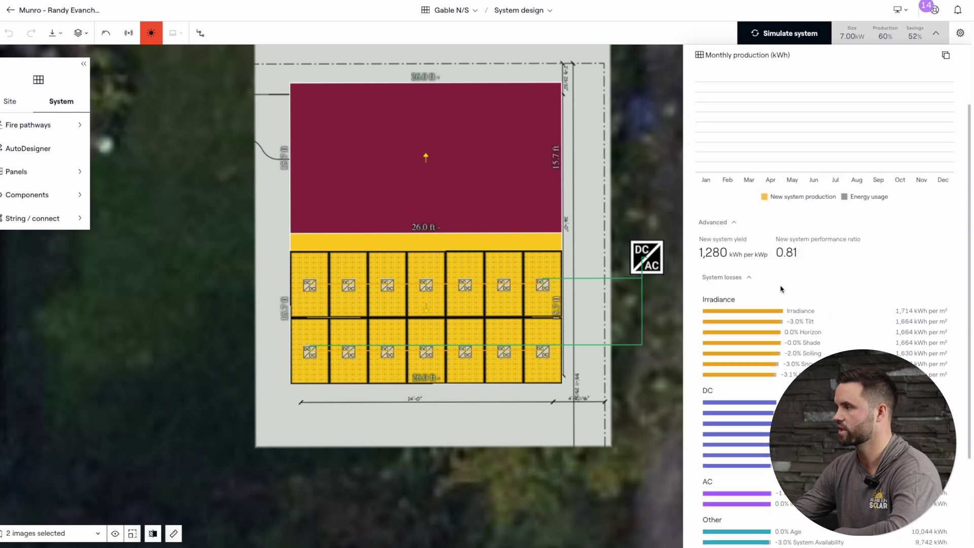
pyautogui.scroll(-2, 778, 290)
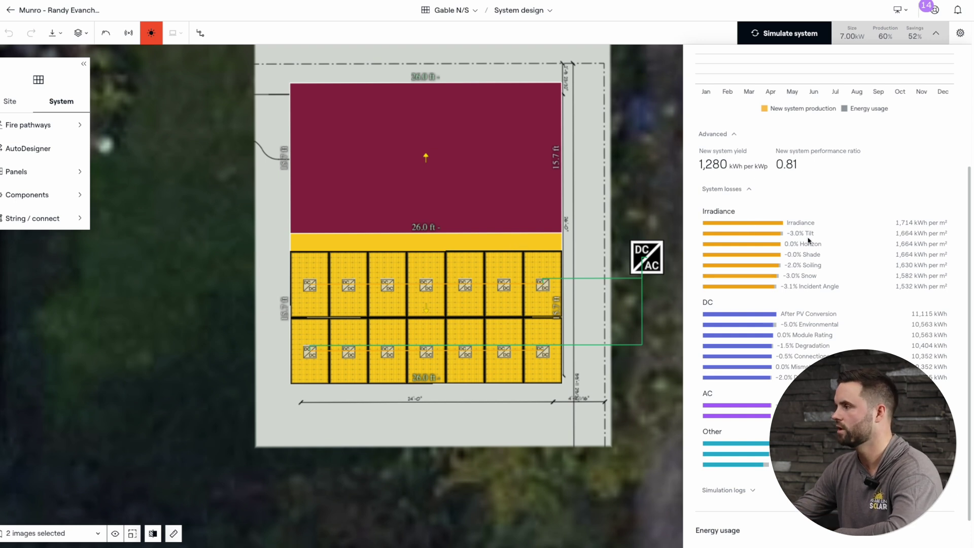
pyautogui.scroll(-1, 807, 244)
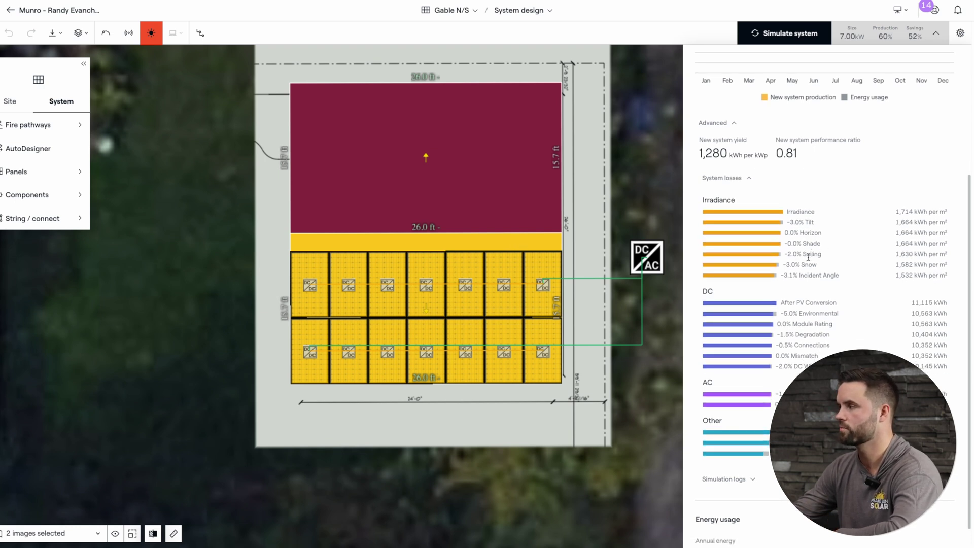
pyautogui.scroll(-1, 805, 274)
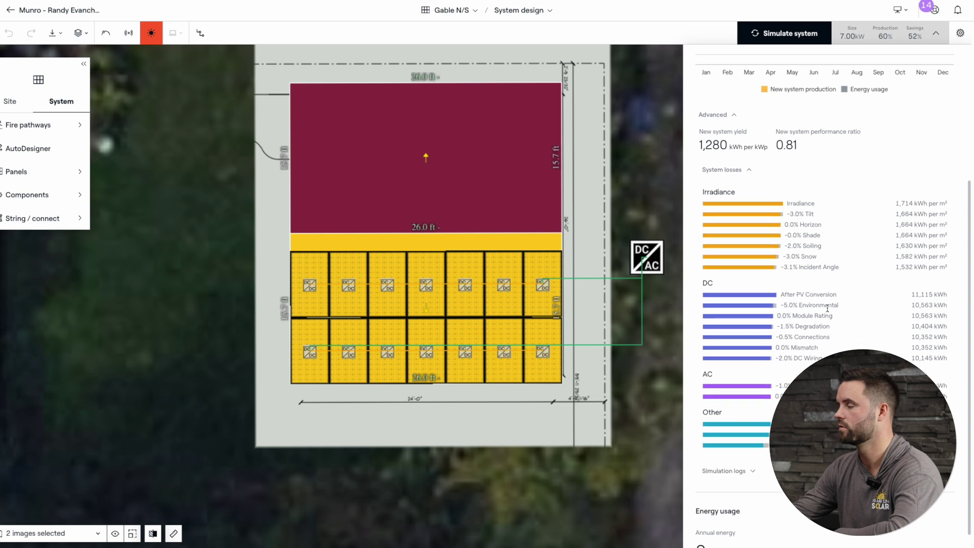
pyautogui.scroll(-2, 798, 282)
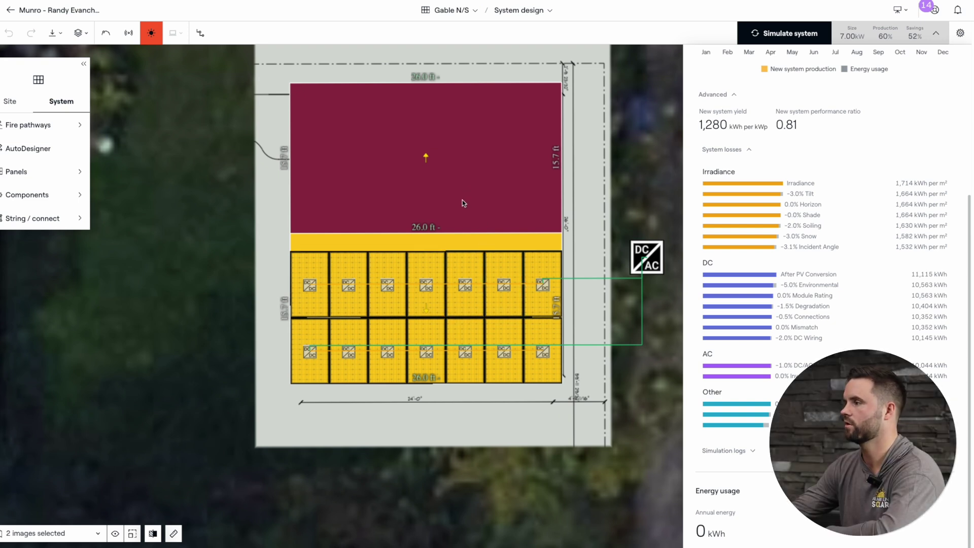
pyautogui.scroll(2, 656, 195)
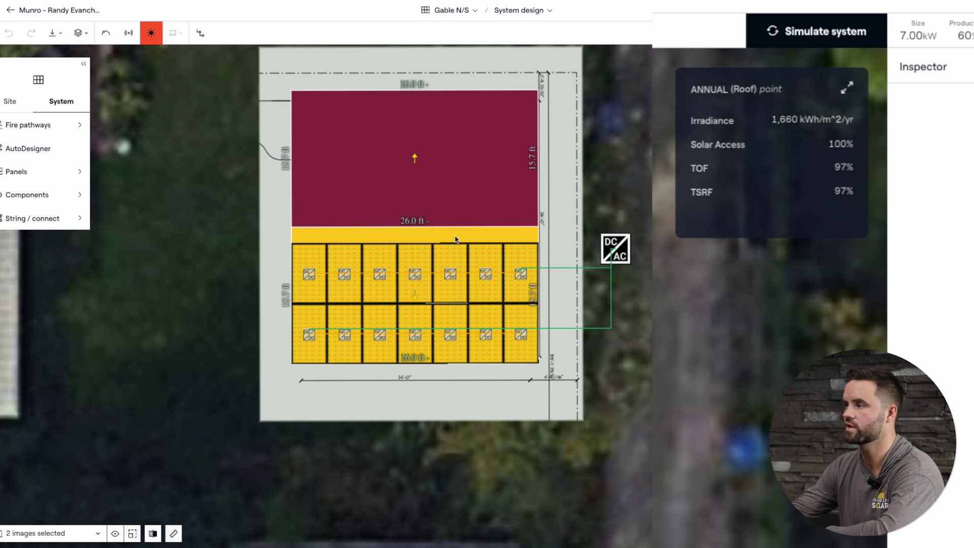
# - Read the Gable N/S north face irradiance: 920 kWh/m²/yr with 54% TOF and TSRF
pyautogui.scroll(-2, 446, 235)
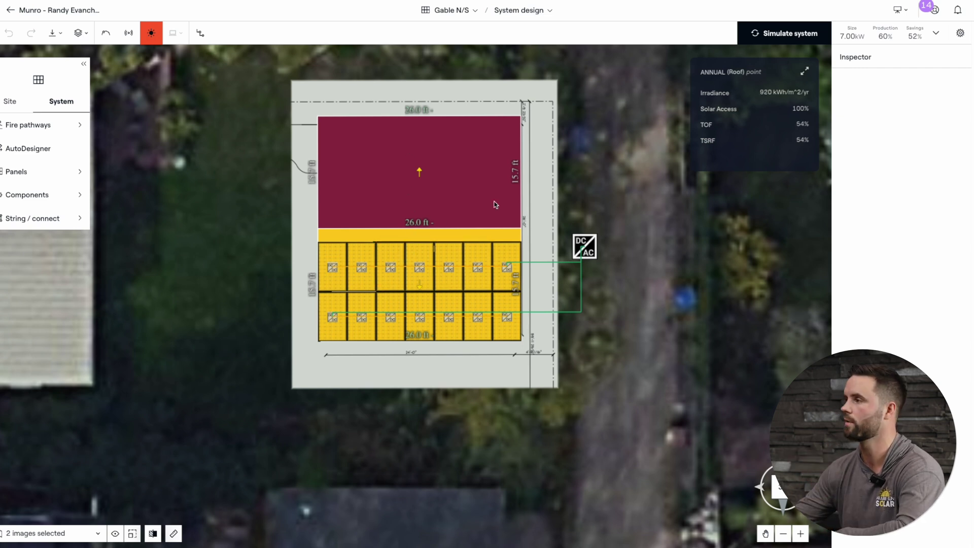
# - Load the Gable E/W design and overlay irradiance on its panels, averaging 1,317 kWh/m²/yr
pyautogui.click(475, 20)
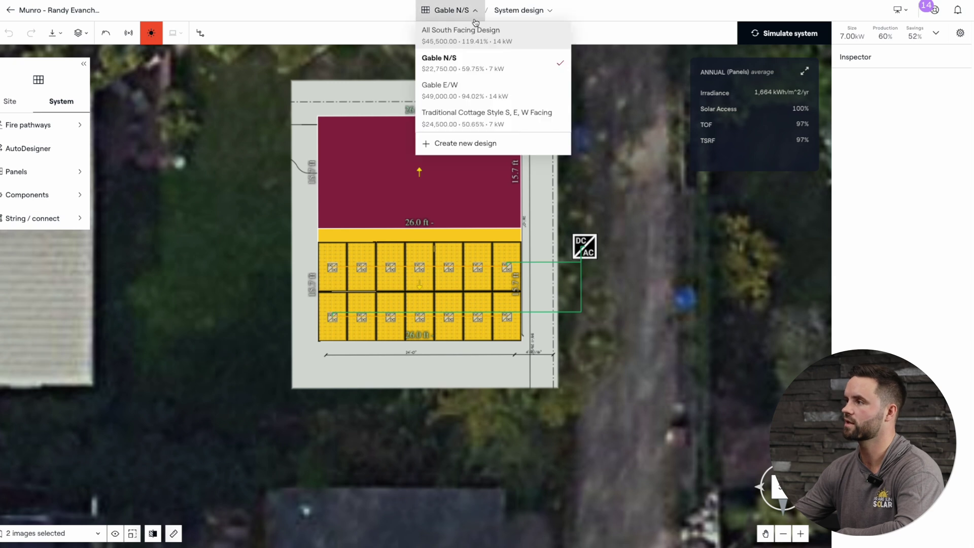
pyautogui.click(472, 93)
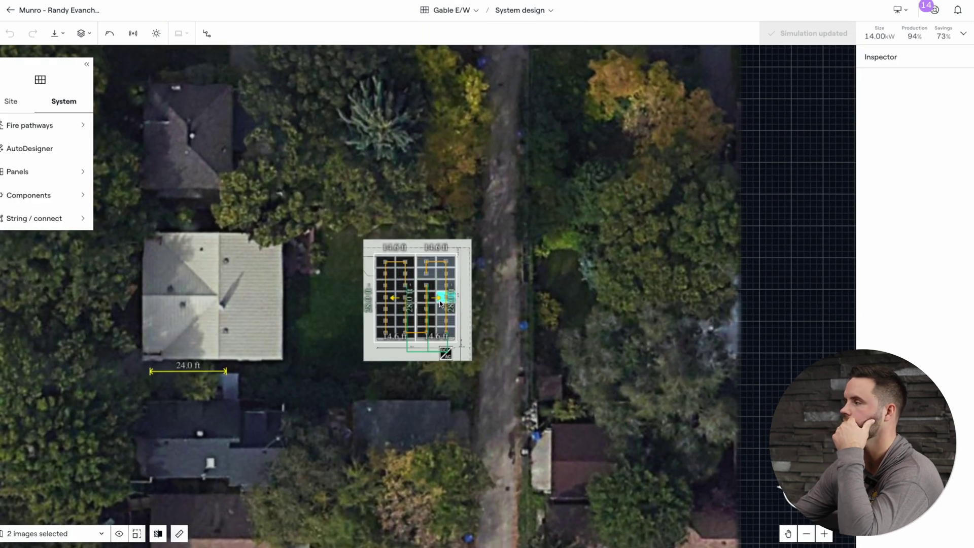
pyautogui.scroll(-1, 425, 366)
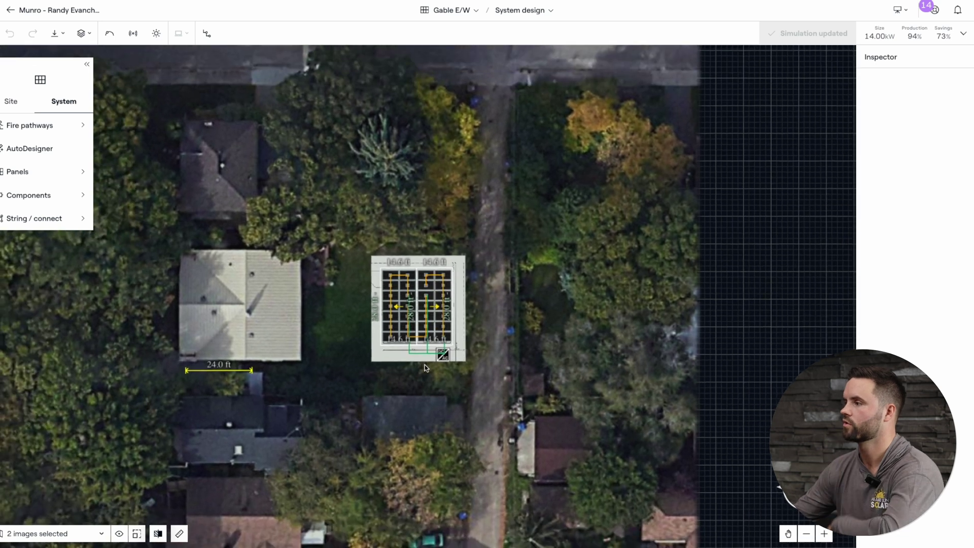
pyautogui.scroll(5, 425, 368)
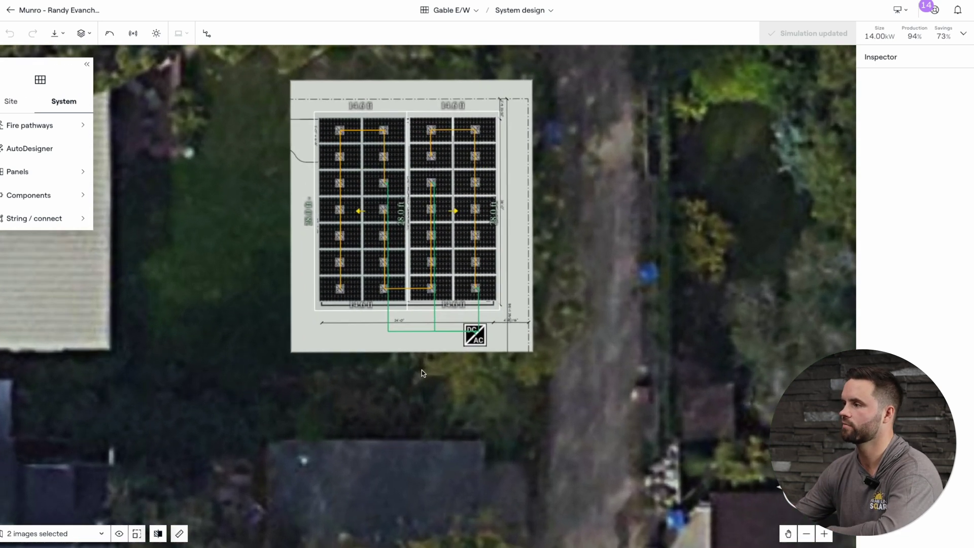
pyautogui.scroll(1, 421, 370)
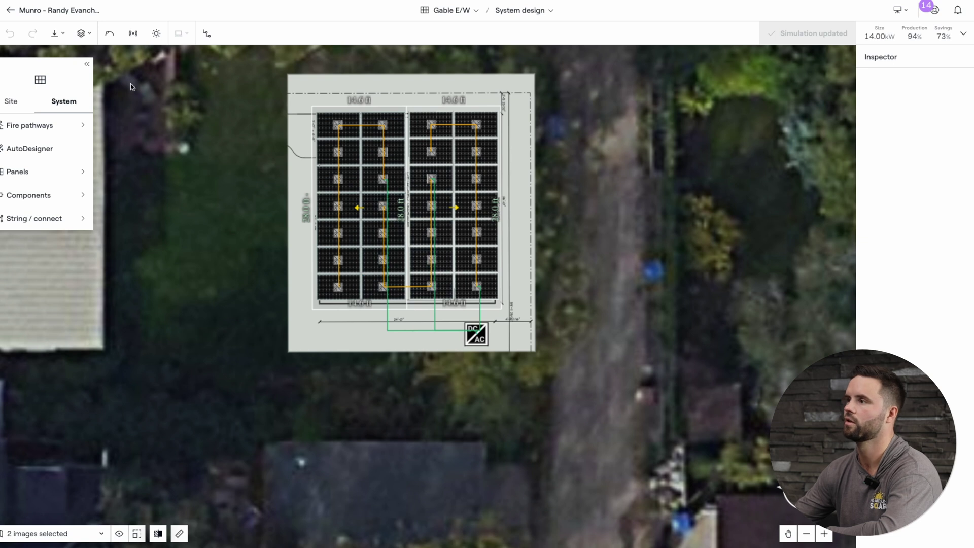
pyautogui.click(156, 33)
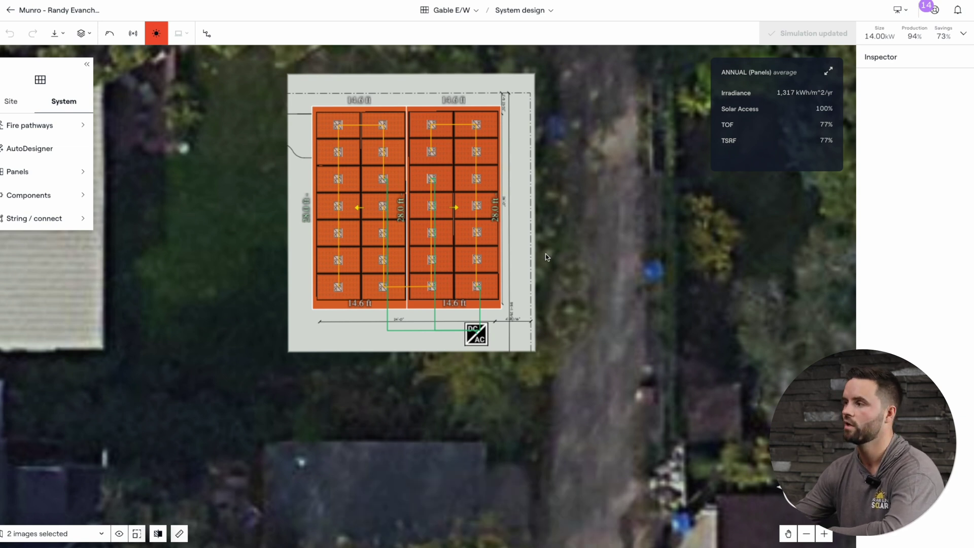
# - Show the Gable E/W production summary: 28 panels, 14,103 kWh annual energy, 94% offset
pyautogui.moveTo(434, 140)
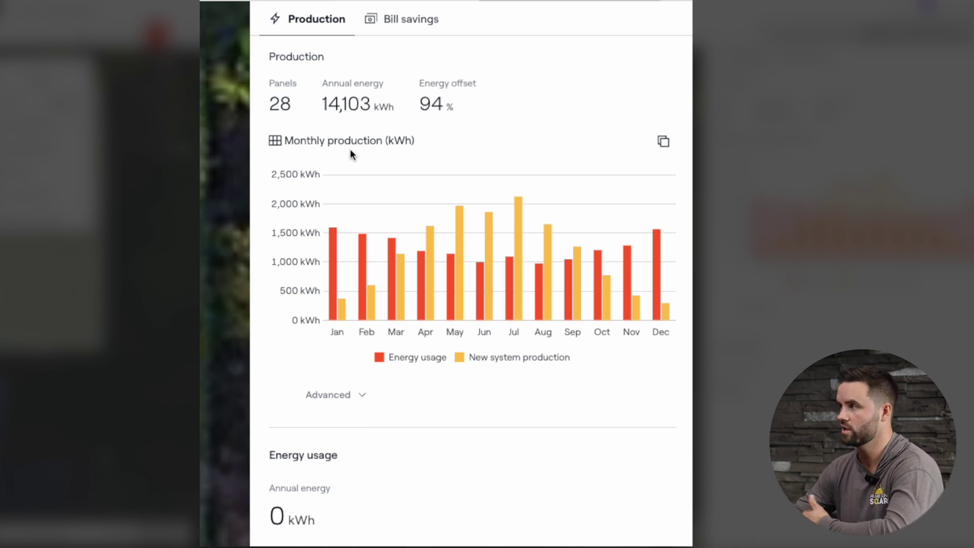
# - Expand Advanced to show Gable E/W's 1,007 kWh/kWp yield and −23.2% tilt loss
pyautogui.click(363, 400)
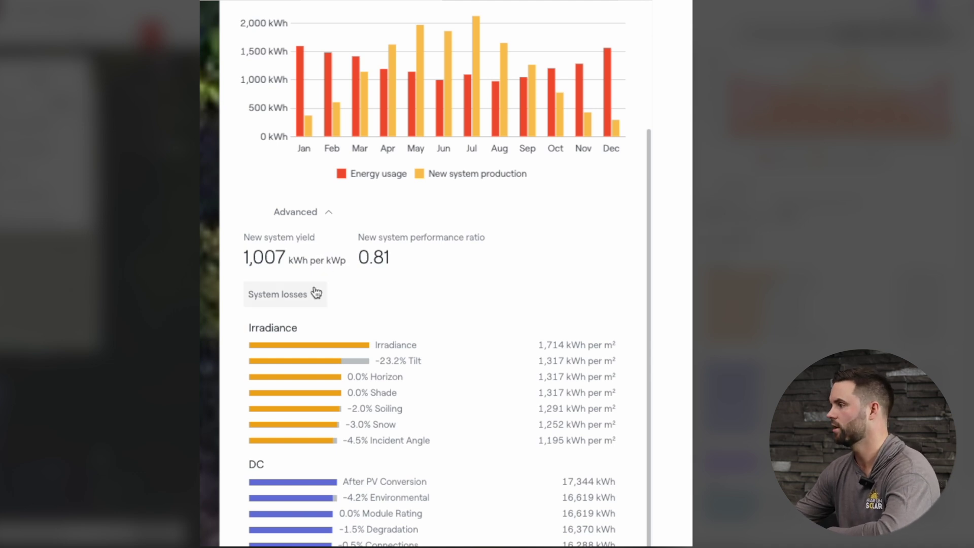
pyautogui.scroll(-1, 306, 297)
pyautogui.scroll(-1, 304, 289)
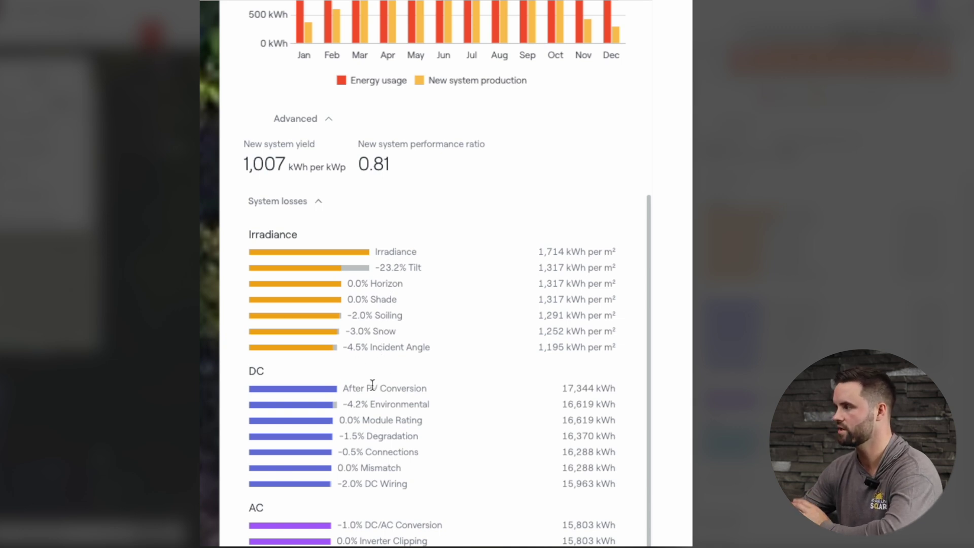
pyautogui.scroll(-3, 369, 406)
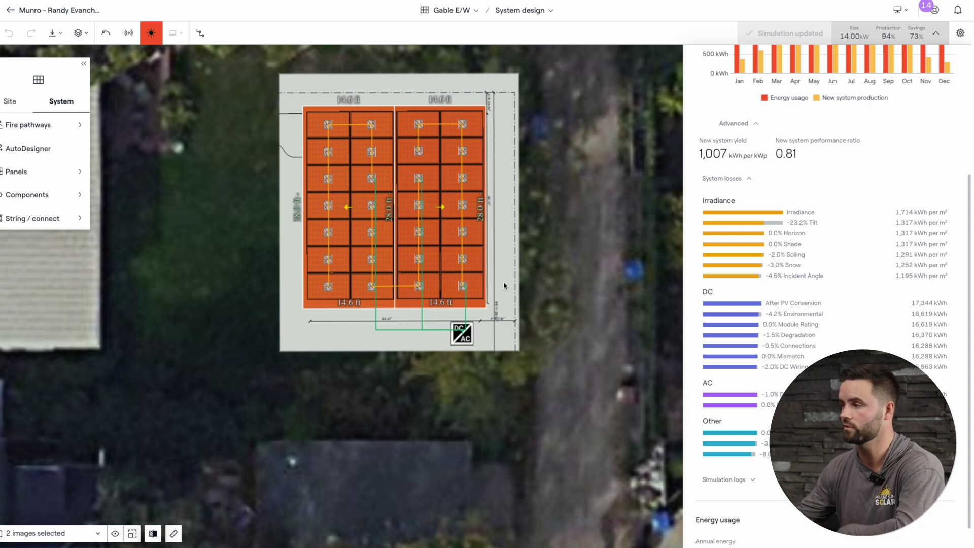
# - Load the All South Facing Design from the design list: 14.00 kW, 119% production
pyautogui.scroll(-1, 474, 191)
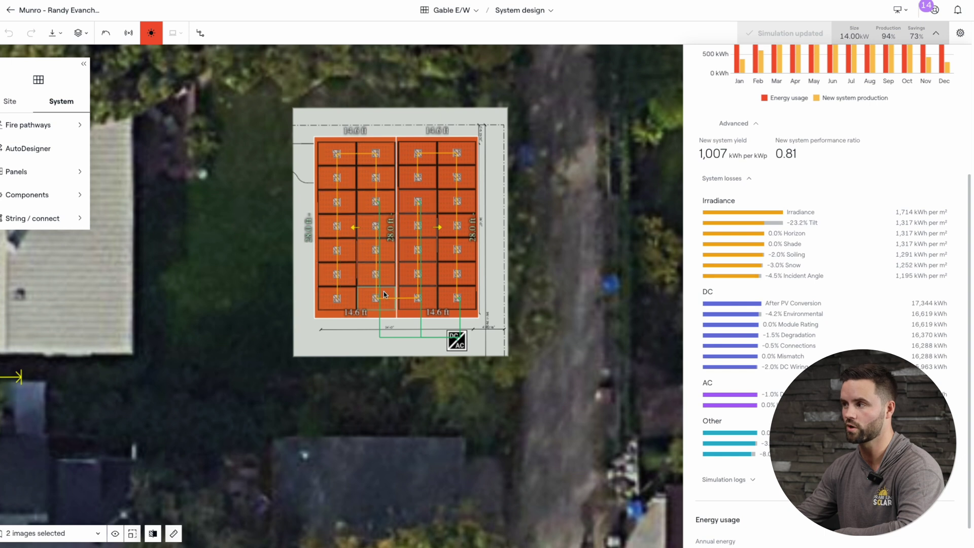
pyautogui.scroll(2, 743, 307)
pyautogui.scroll(3, 744, 307)
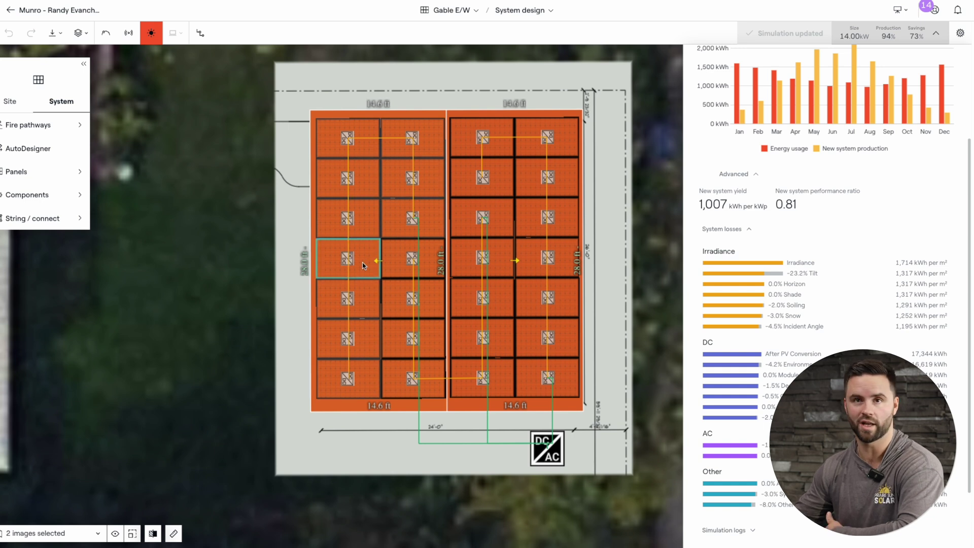
pyautogui.scroll(-3, 830, 309)
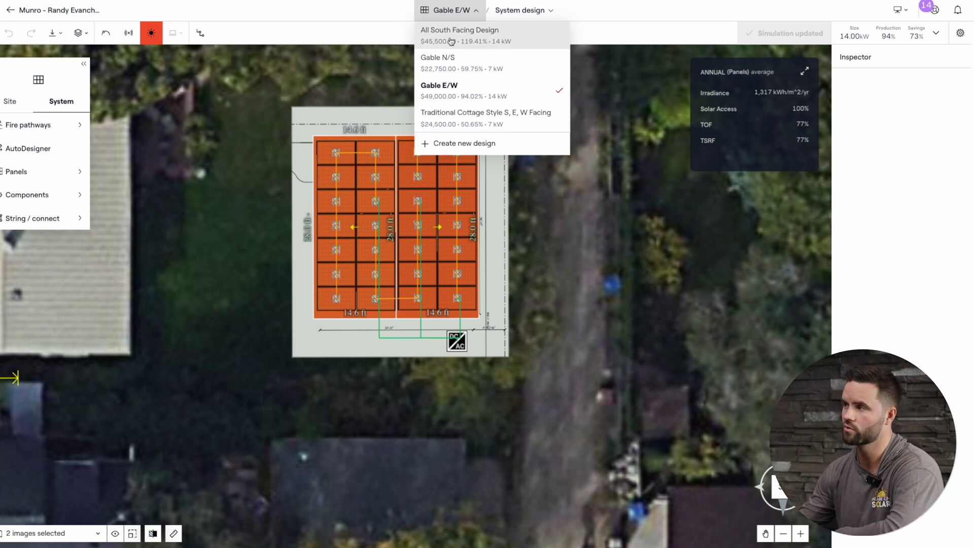
pyautogui.click(451, 39)
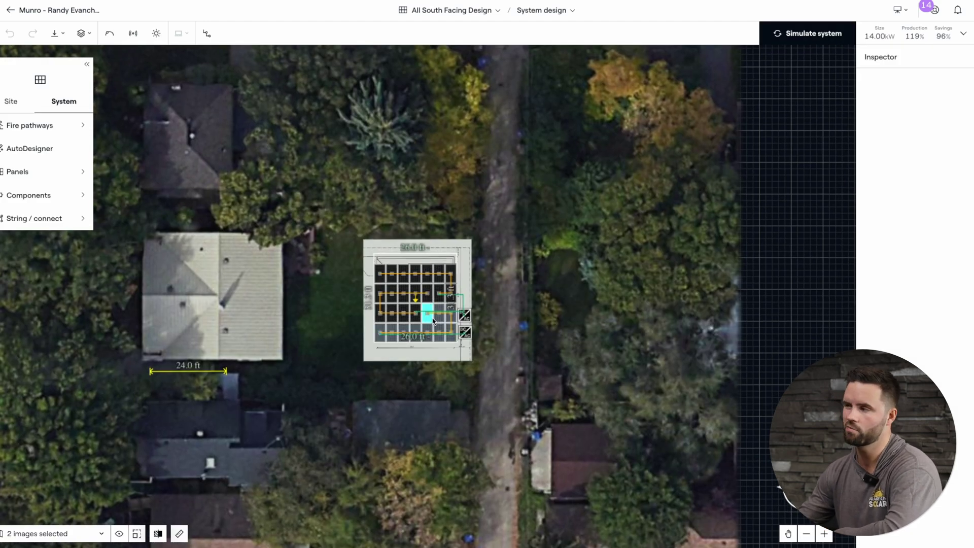
# - Overlay irradiance on the All South Facing Design in 3D and show its 17,912 kWh production summary
pyautogui.scroll(3, 432, 319)
pyautogui.scroll(3, 432, 318)
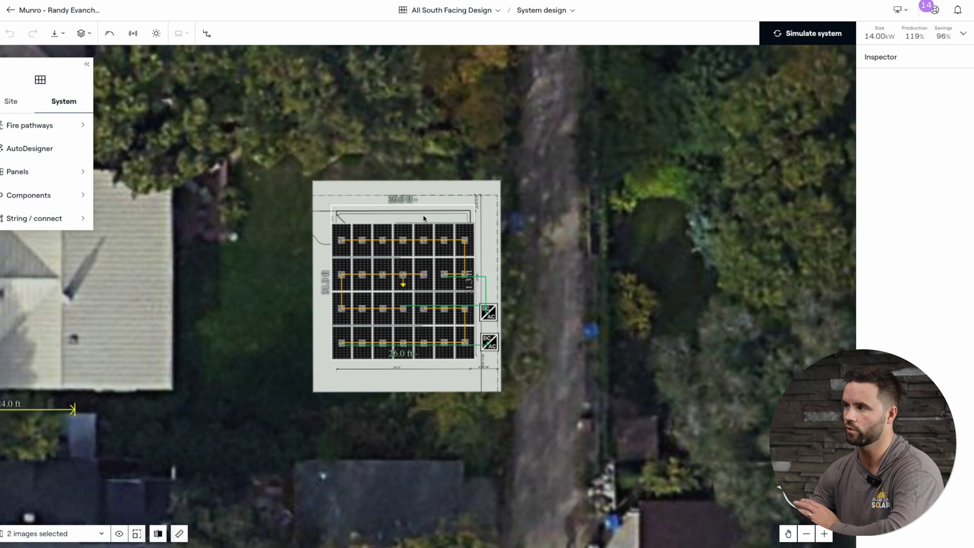
pyautogui.click(156, 34)
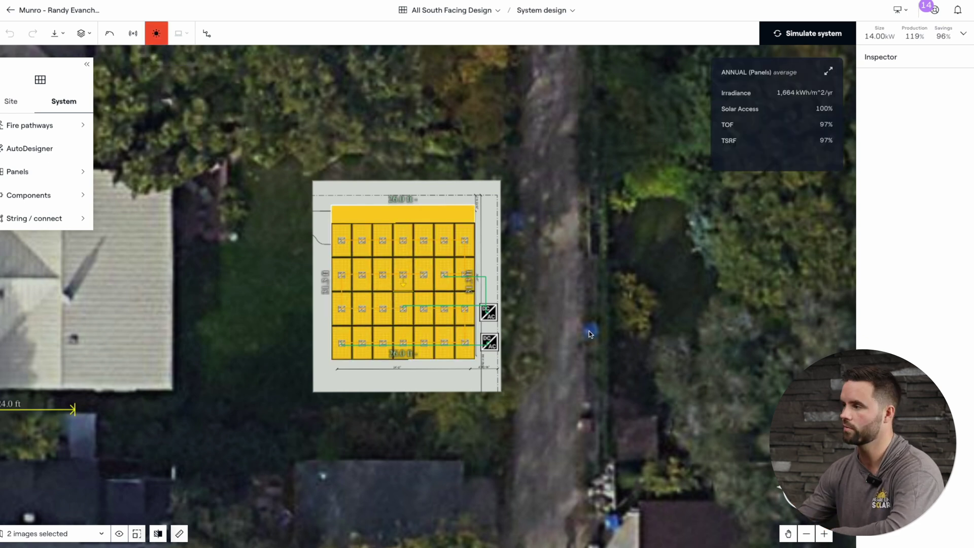
pyautogui.moveTo(589, 330); pyautogui.dragTo(591, 387)
pyautogui.scroll(3, 379, 335)
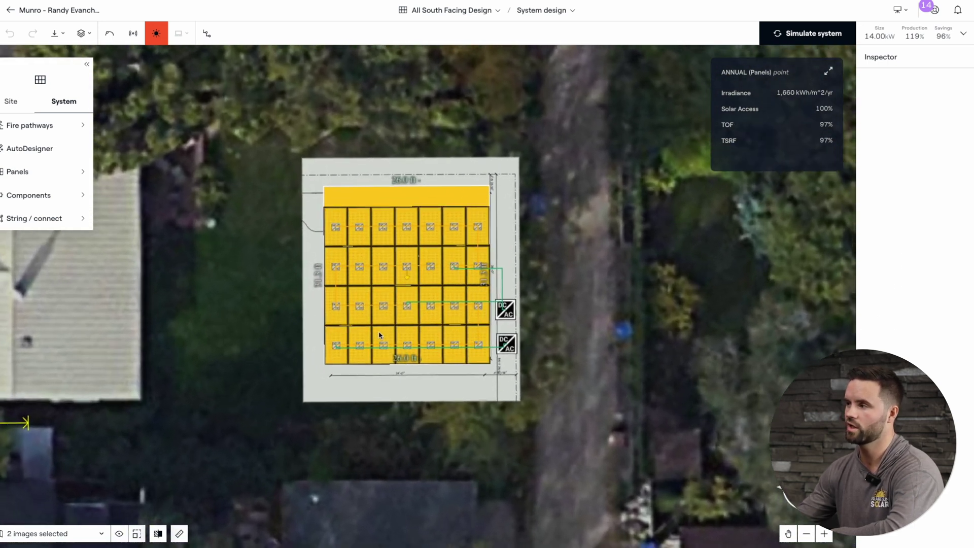
pyautogui.scroll(2, 378, 338)
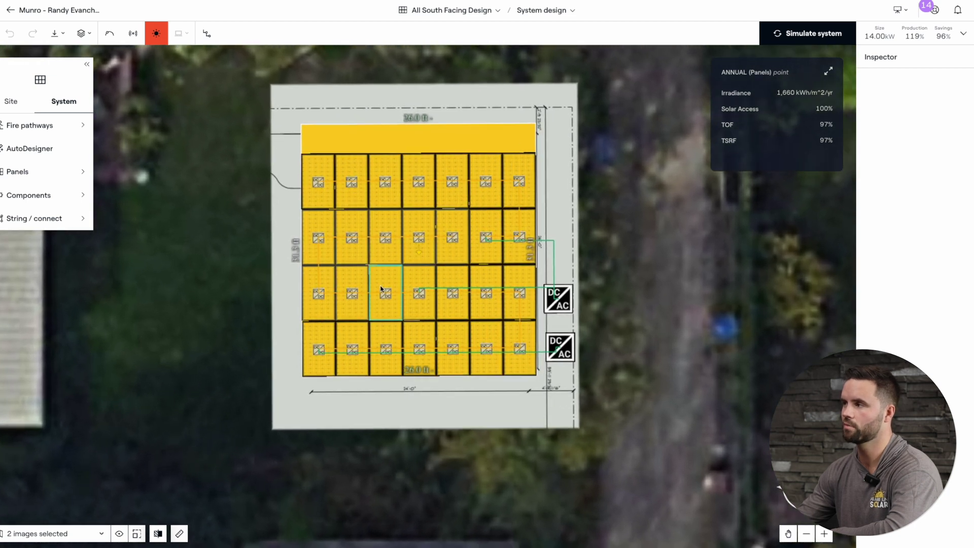
pyautogui.click(964, 35)
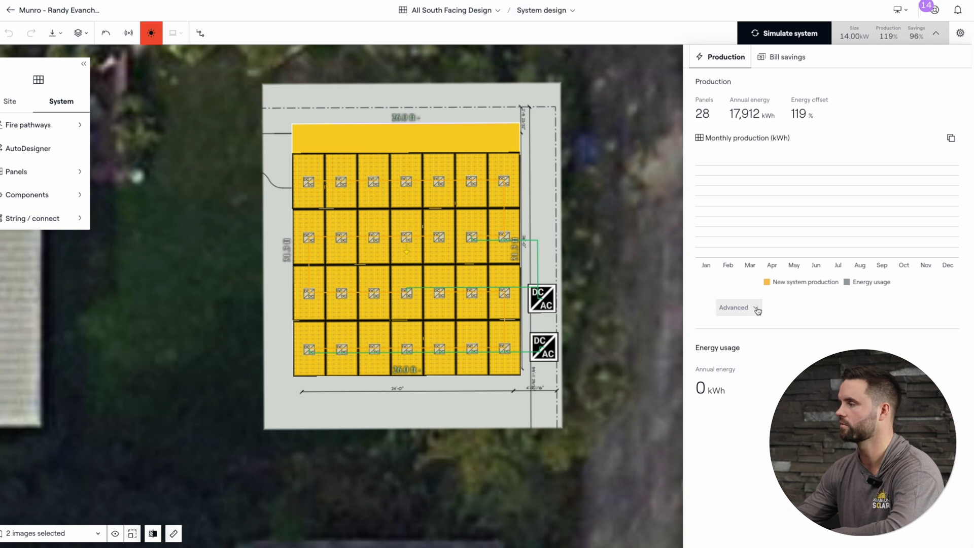
# - Expand the Advanced section to show 1,279 kWh/kWp yield, 0.81 performance ratio and −3.0% tilt loss
pyautogui.click(755, 310)
pyautogui.scroll(3, 763, 313)
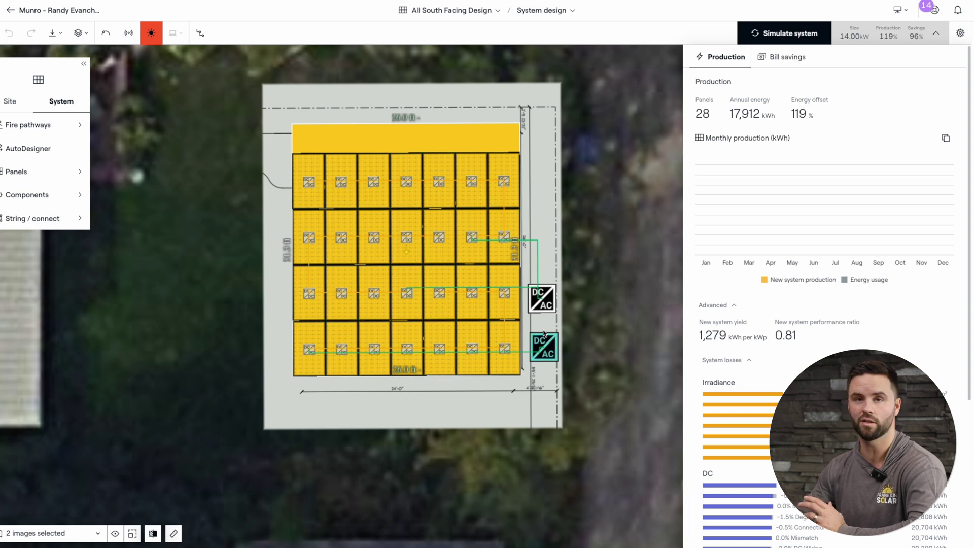
pyautogui.scroll(-3, 749, 335)
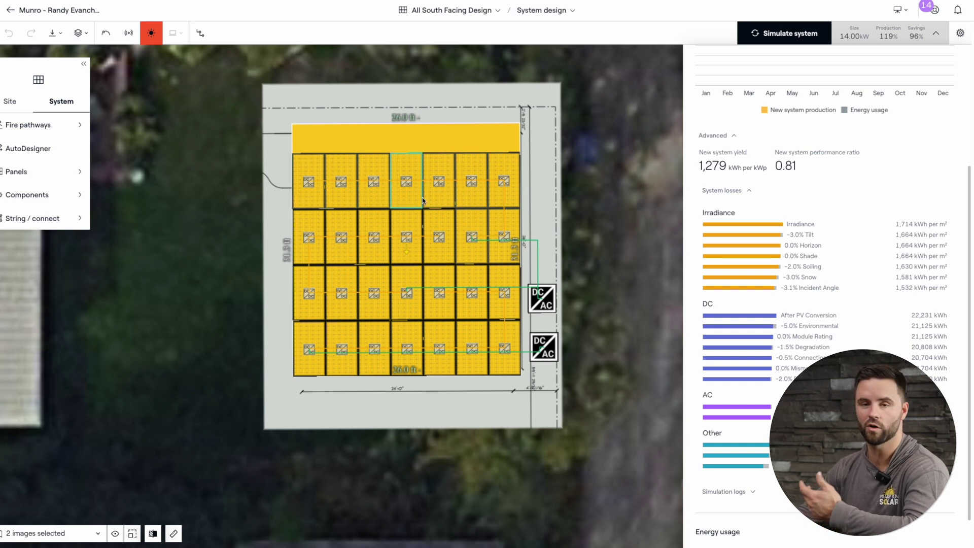
pyautogui.scroll(2, 428, 254)
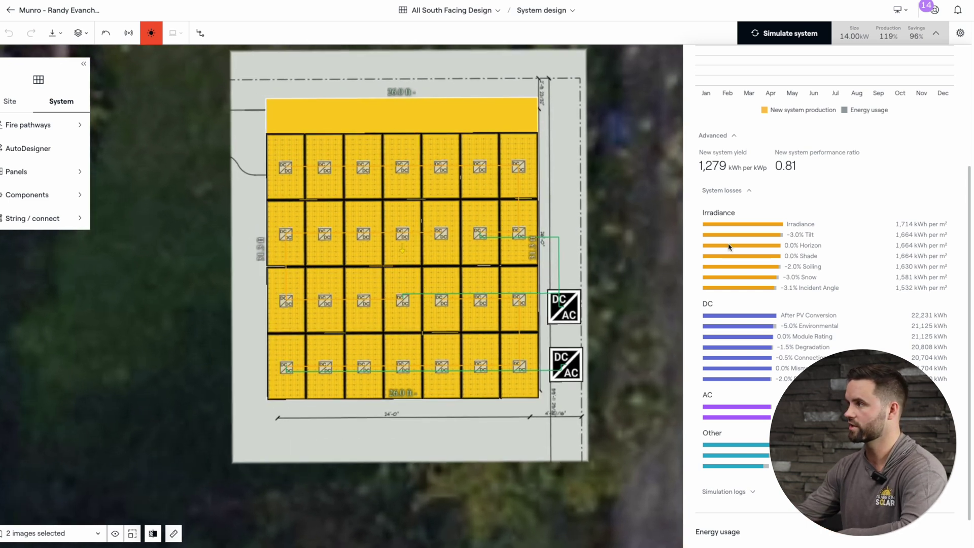
pyautogui.scroll(-1, 720, 273)
pyautogui.scroll(5, 718, 300)
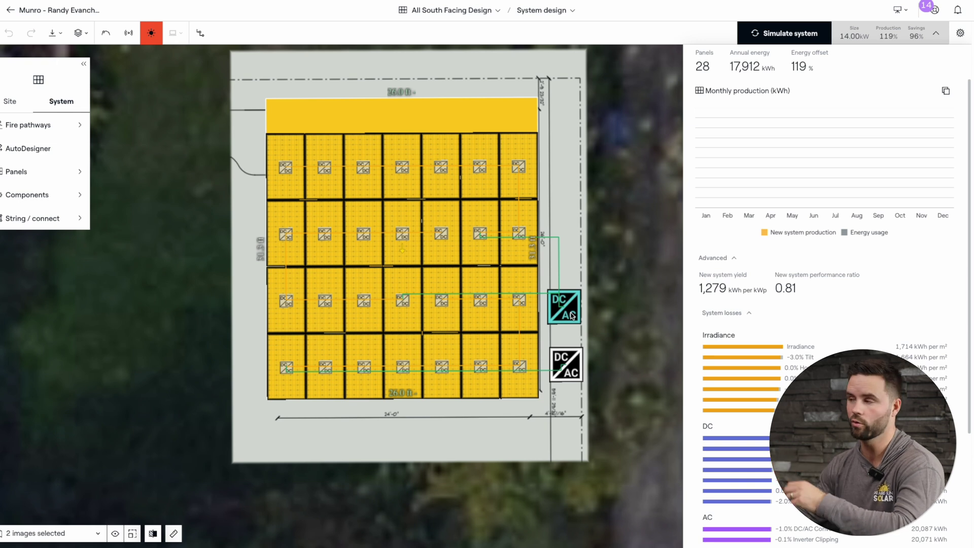
pyautogui.click(491, 169)
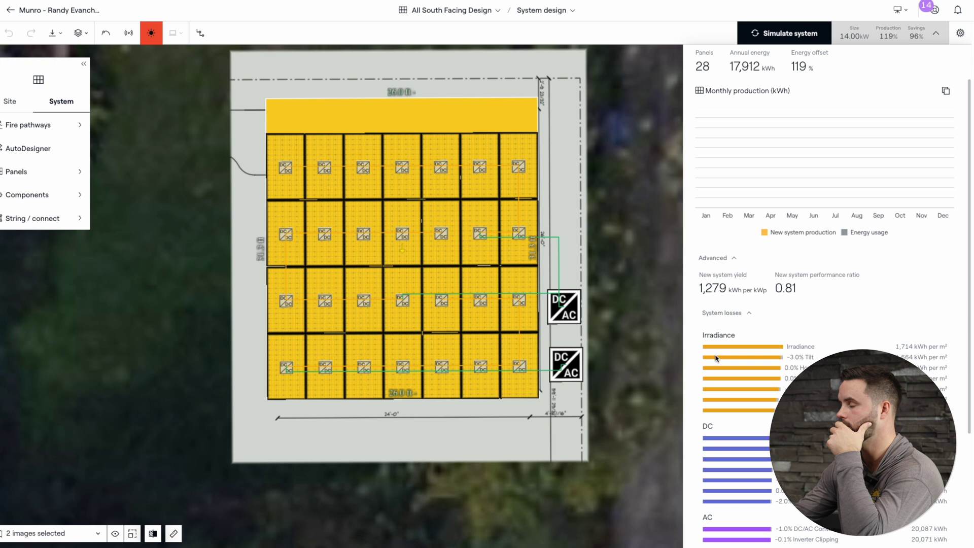
pyautogui.scroll(-1, 697, 381)
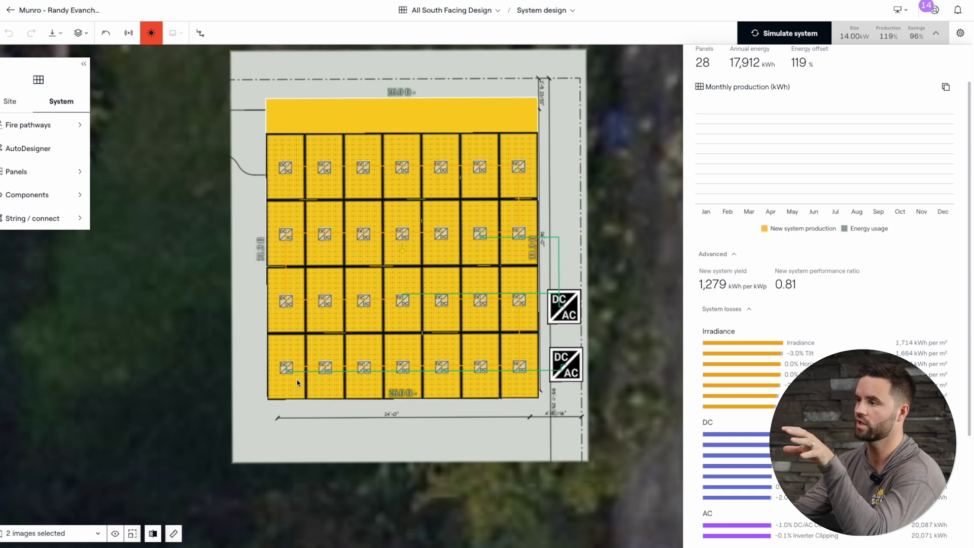
pyautogui.scroll(-1, 824, 294)
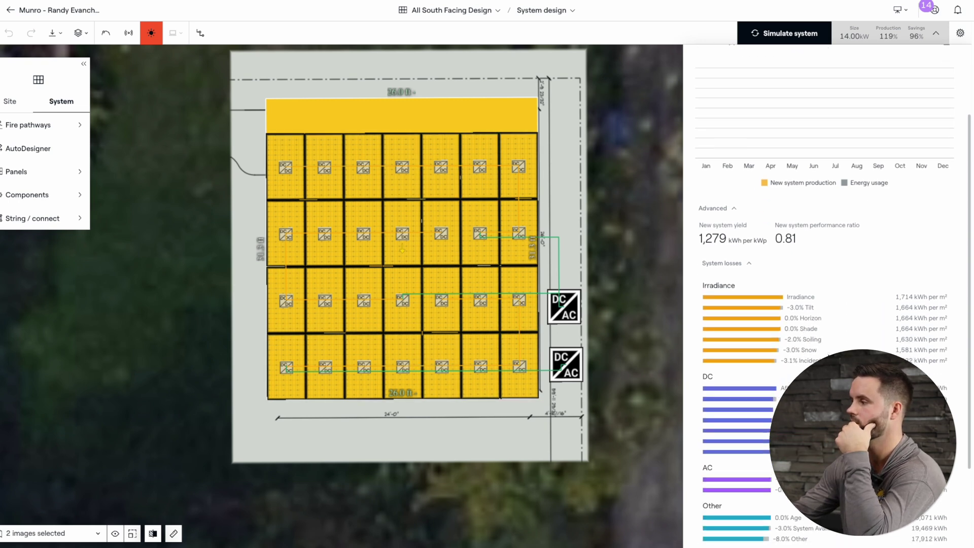
pyautogui.scroll(-3, 797, 348)
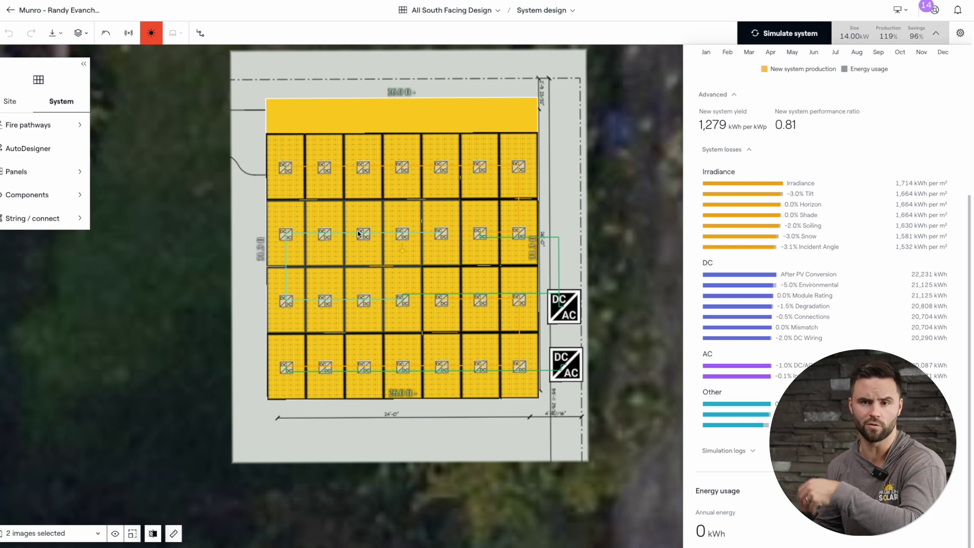
pyautogui.click(360, 232)
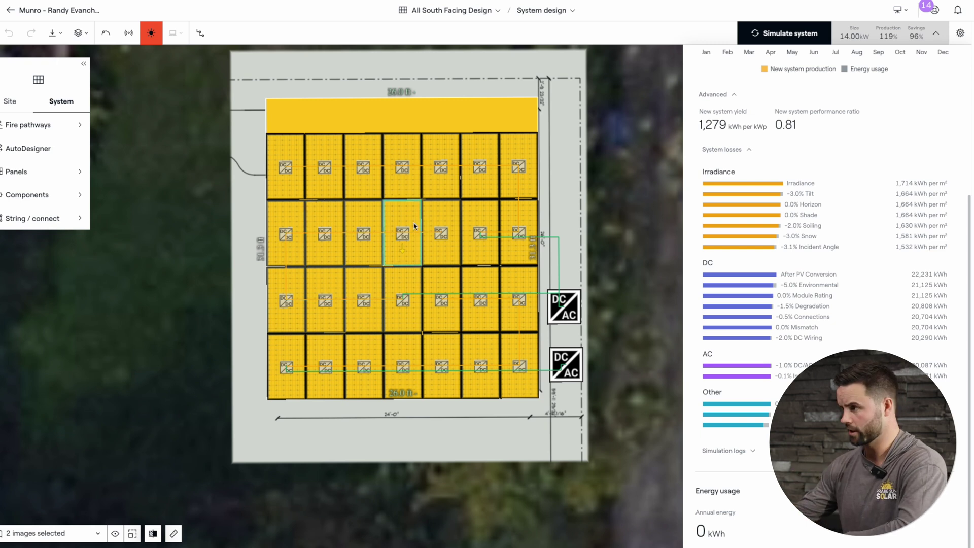